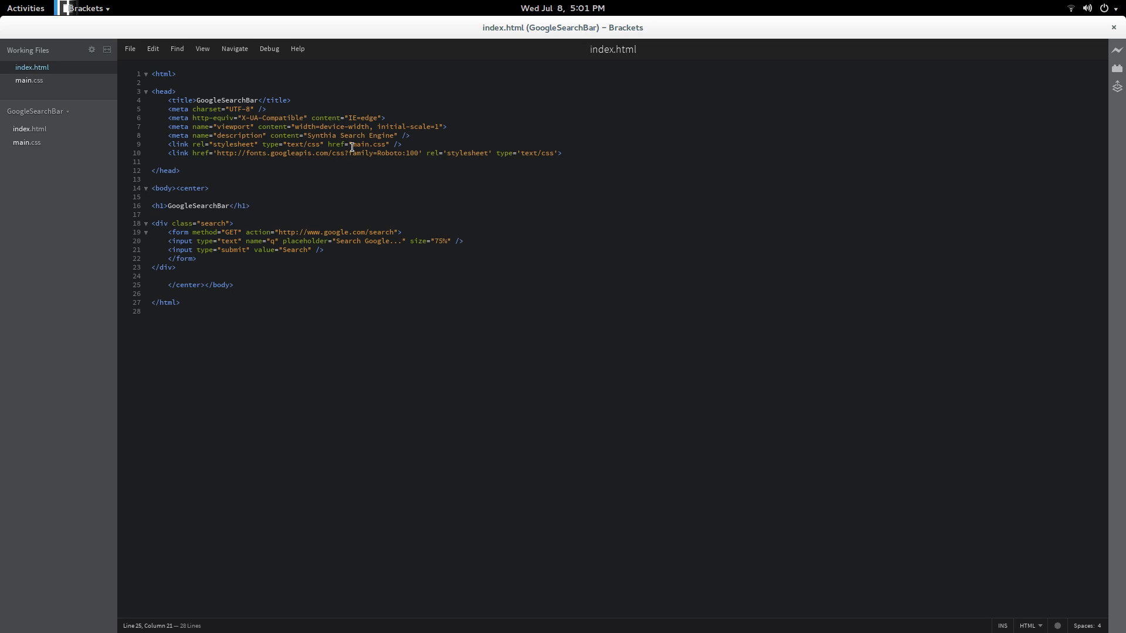
Review the head's meta, link and title lines and the GoogleSearchBar h1 heading in index.html.
left_click_drag(564, 153, 143, 101)
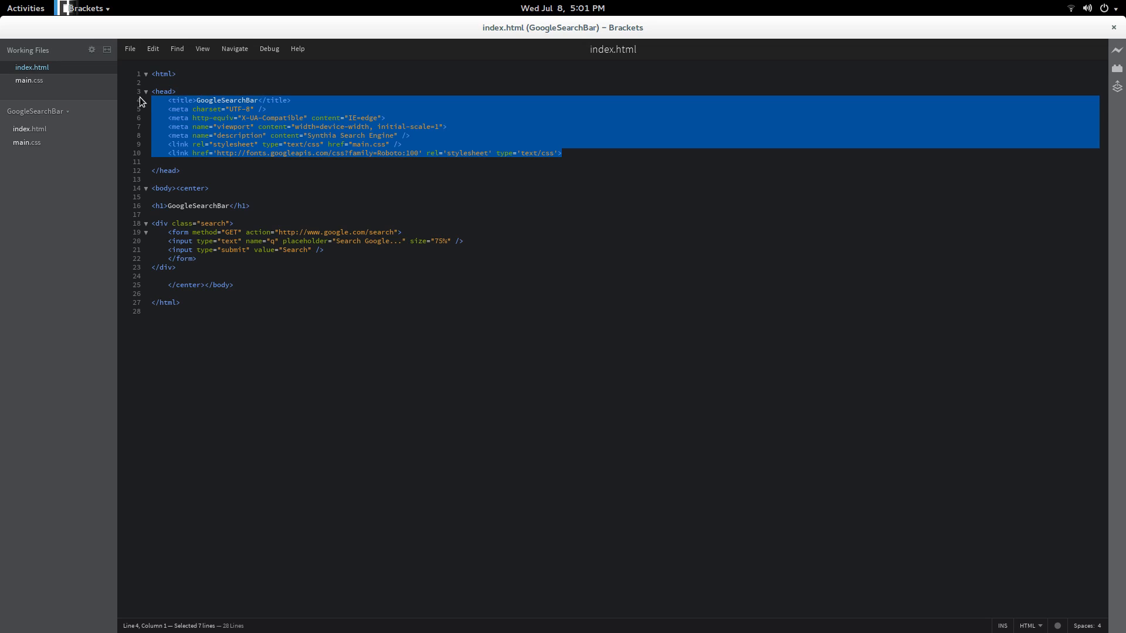
left_click(369, 135)
left_click(227, 118)
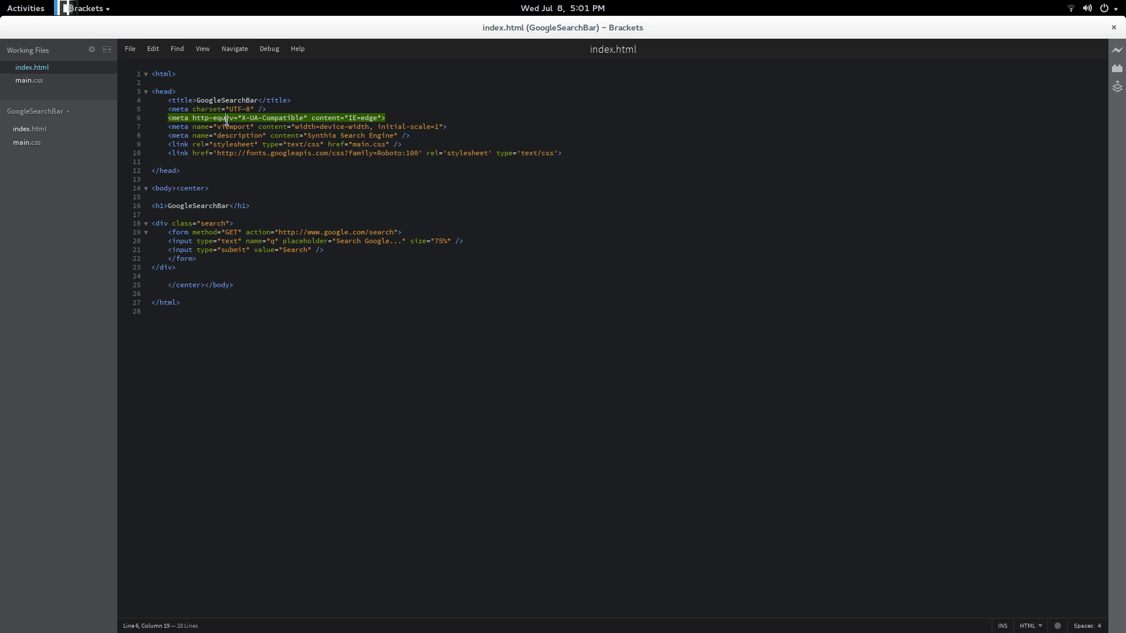
left_click(291, 101)
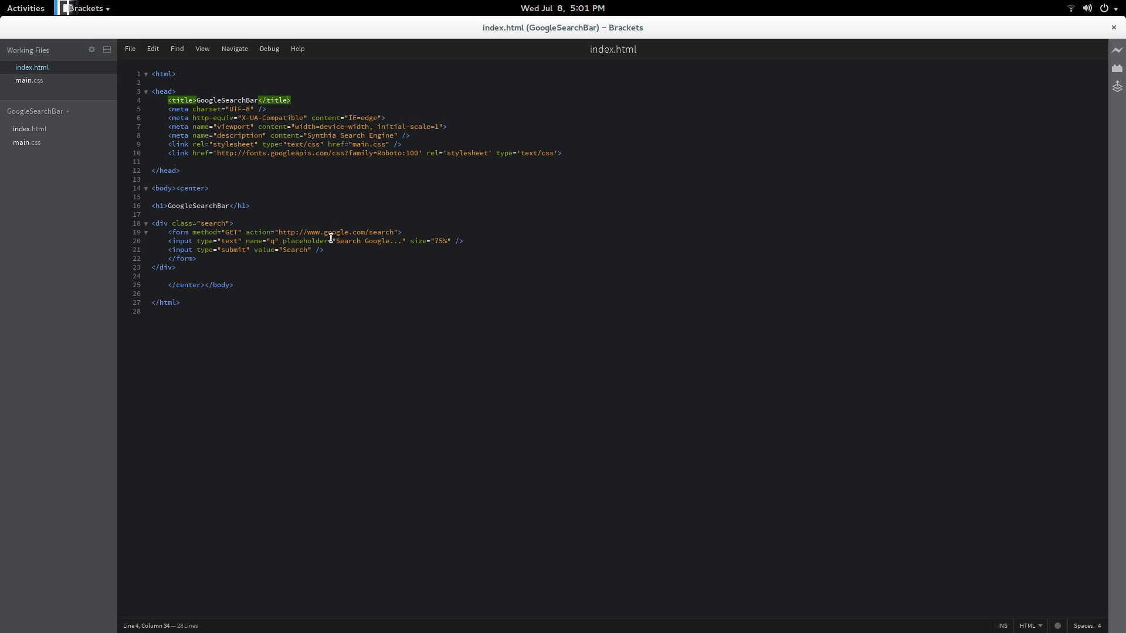
left_click(168, 206)
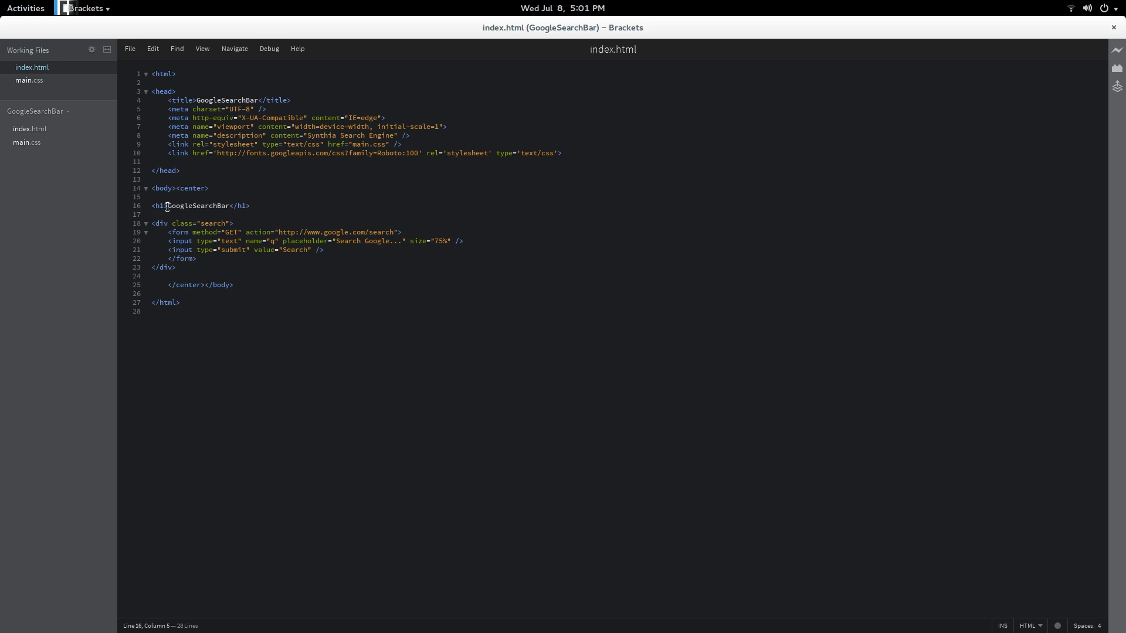
left_click_drag(167, 206, 230, 205)
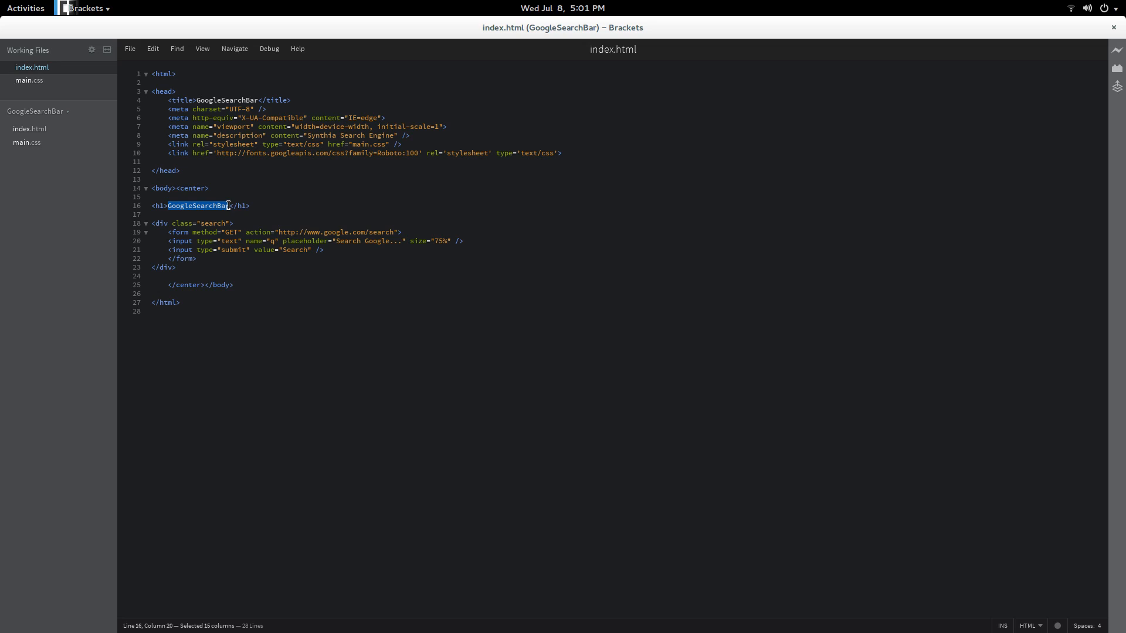
left_click(230, 205)
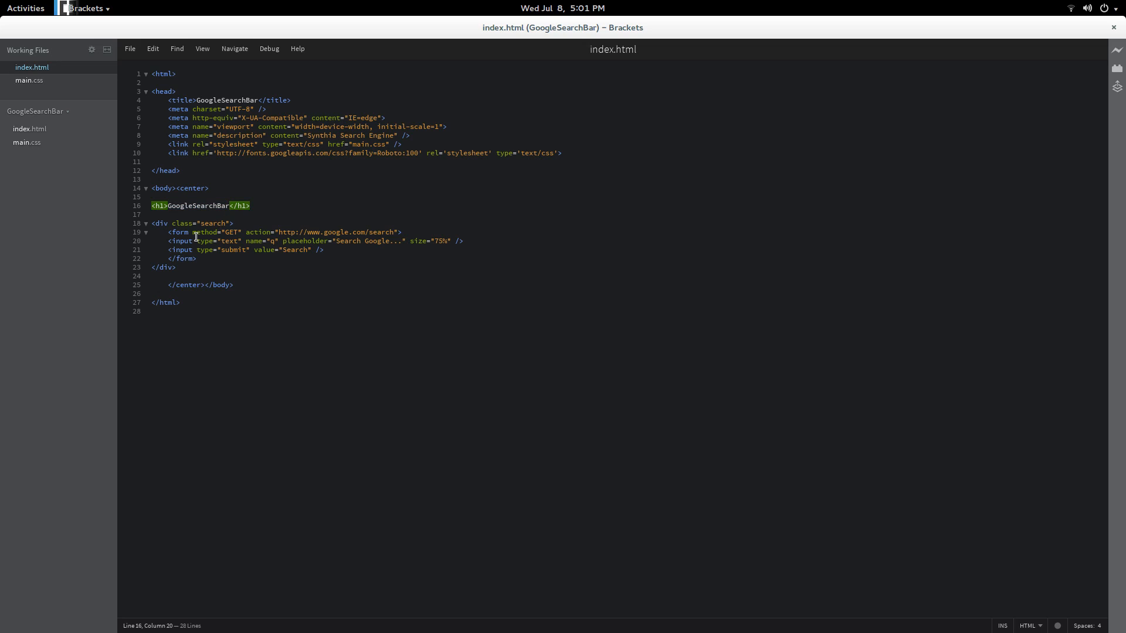
Check the search form markup, run it in Chrome Live Preview for 'hello world' results, then close Chrome.
left_click_drag(177, 267, 137, 225)
left_click(185, 269)
left_click(1118, 50)
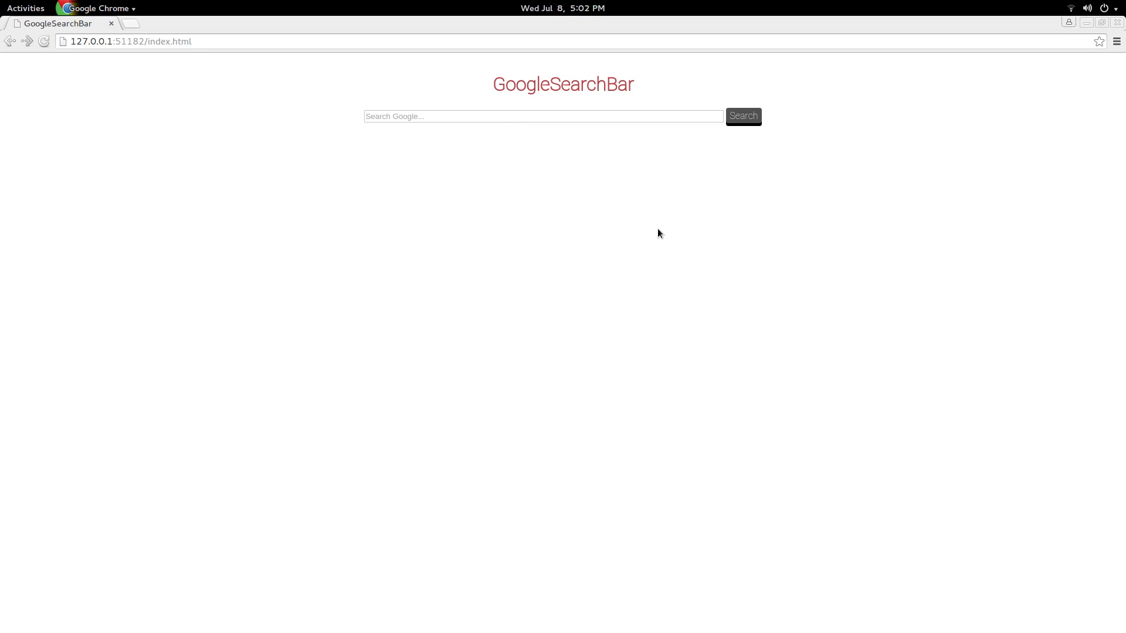
type("hello w")
type("orld")
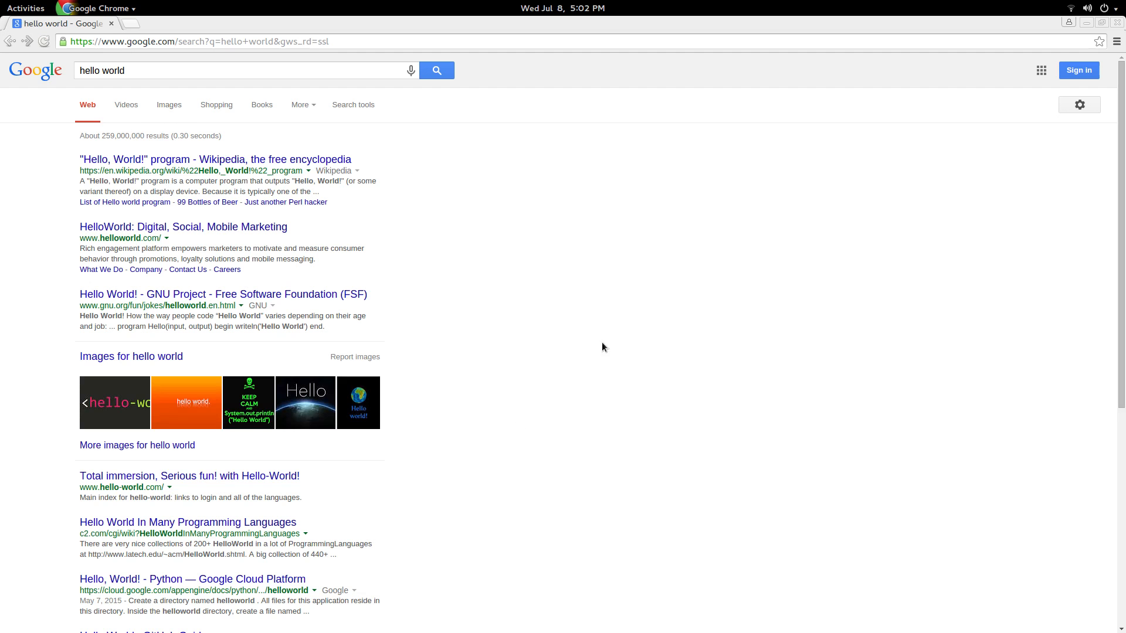
scroll(613, 356, "down", 5)
scroll(554, 311, "up", 5)
left_click(1118, 25)
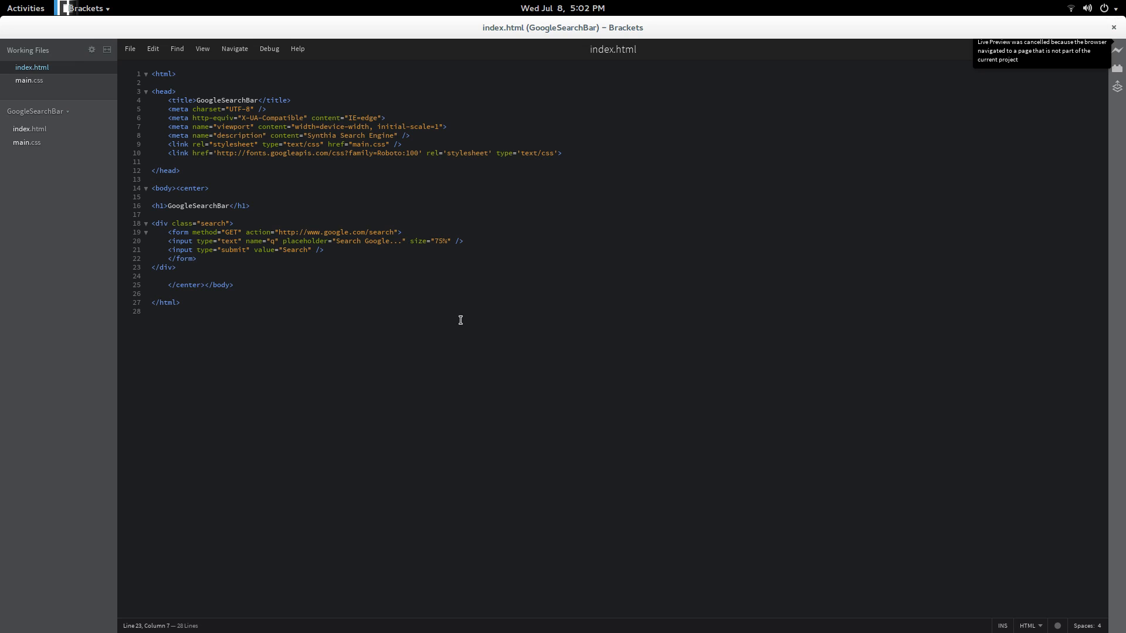
left_click_drag(393, 366, 137, 38)
left_click(224, 343)
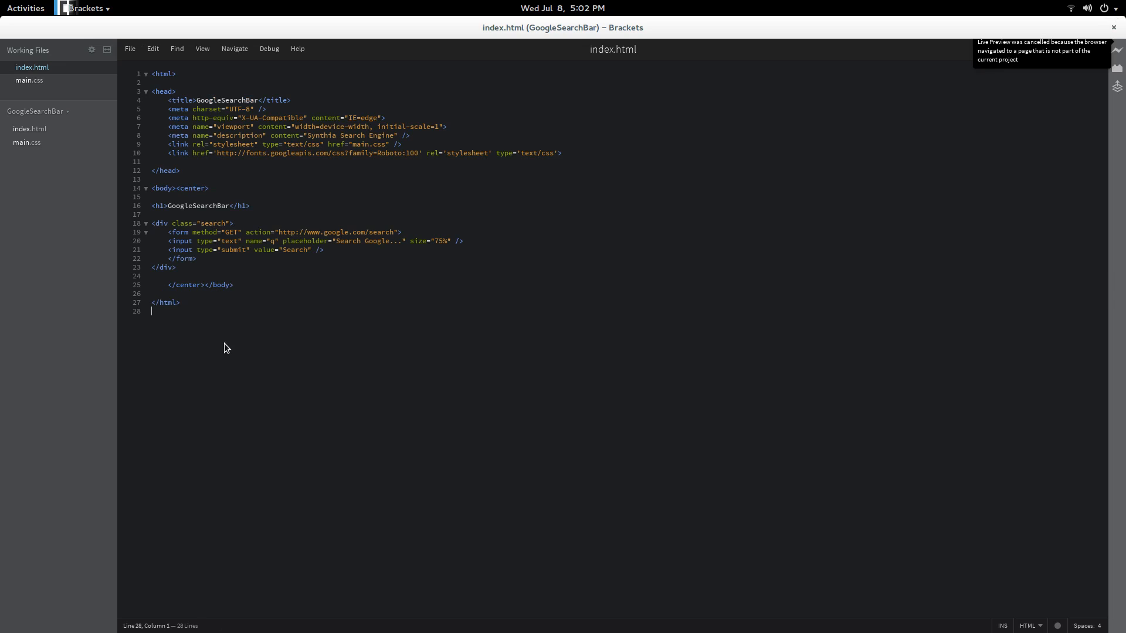